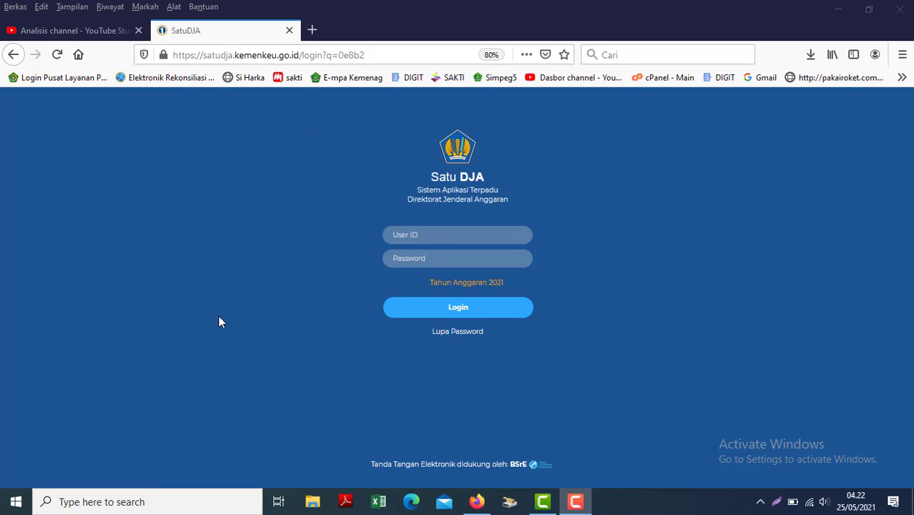
Sign into SatuDJA with the saved login and open the Download DIPA 2021 page.
click(406, 235)
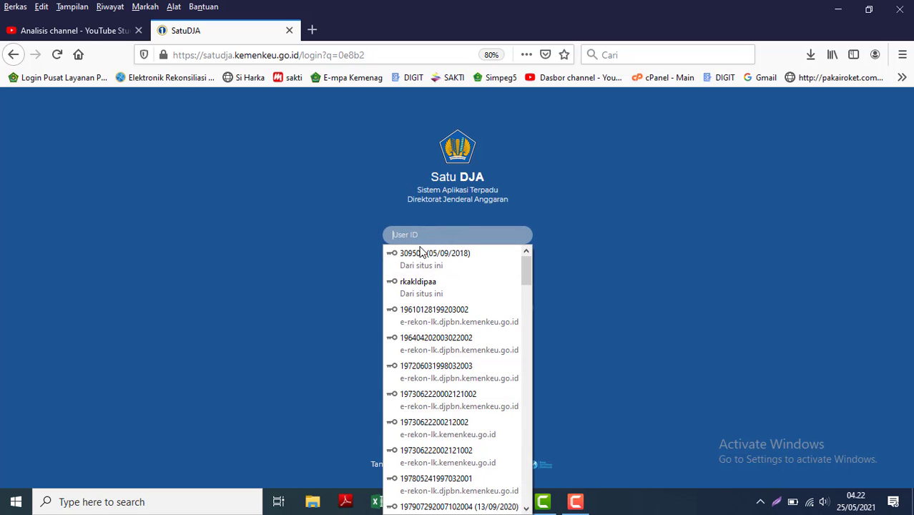
click(424, 254)
click(463, 308)
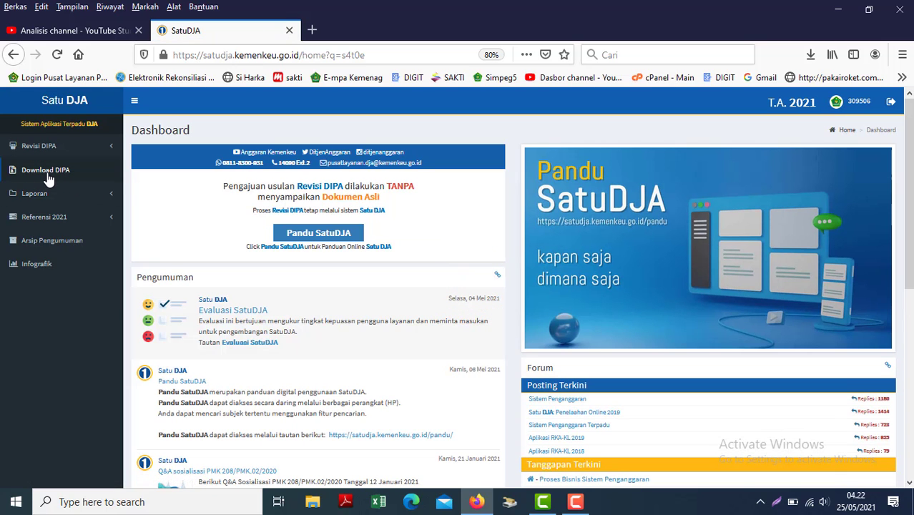
click(42, 176)
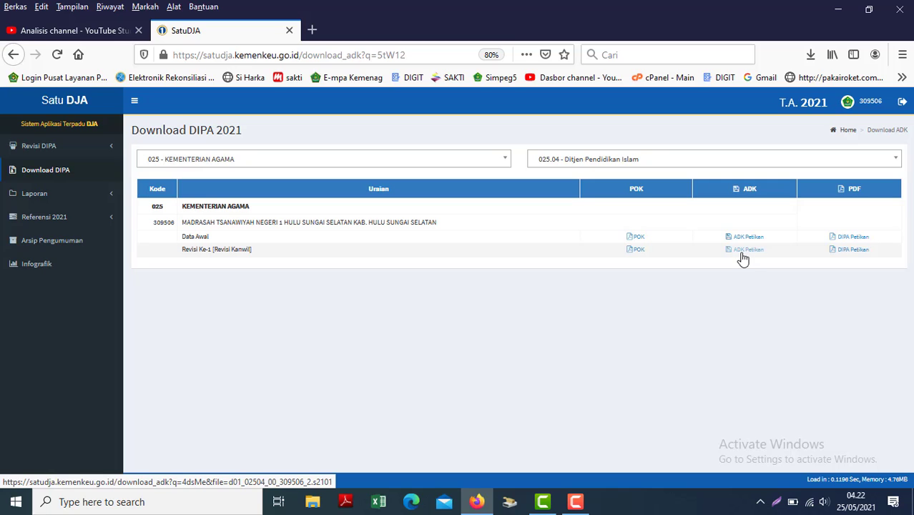
Save the Revisi Ke-1 ADK Petikan and DIPA Petikan PDF, then open their Downloads folder.
click(742, 255)
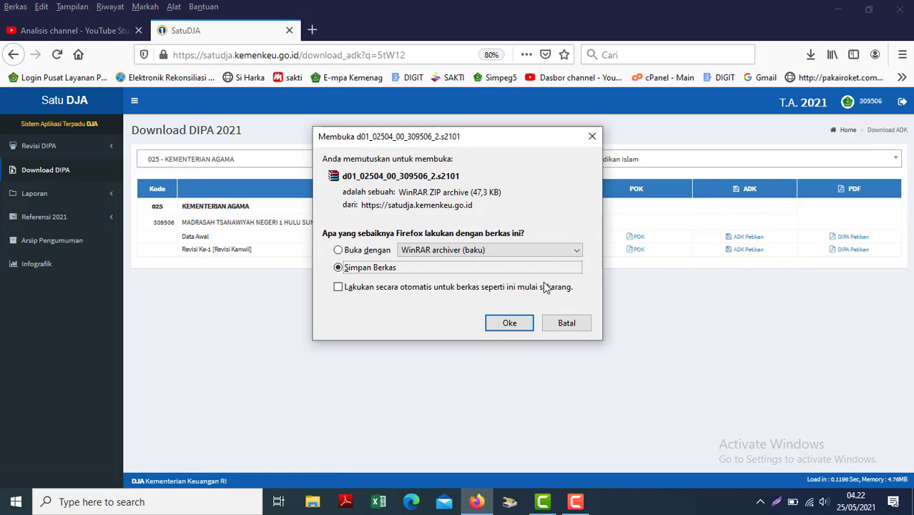
click(506, 325)
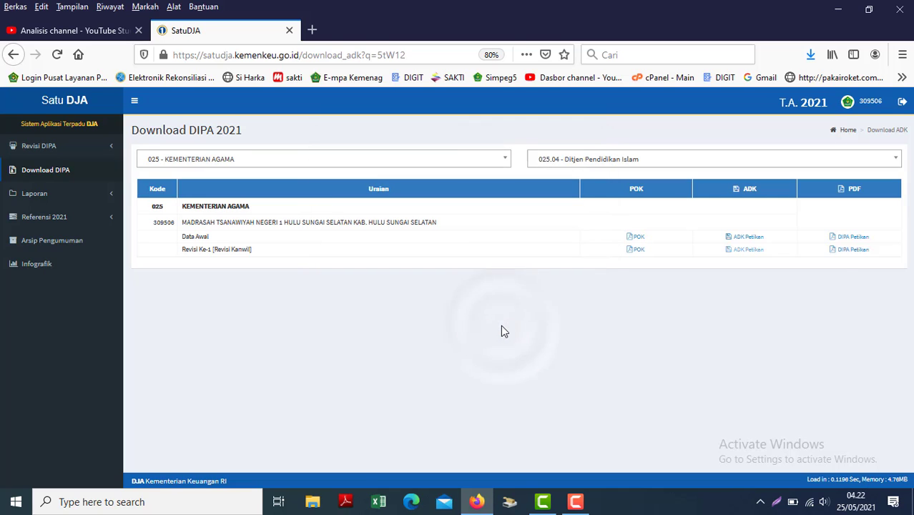
click(853, 252)
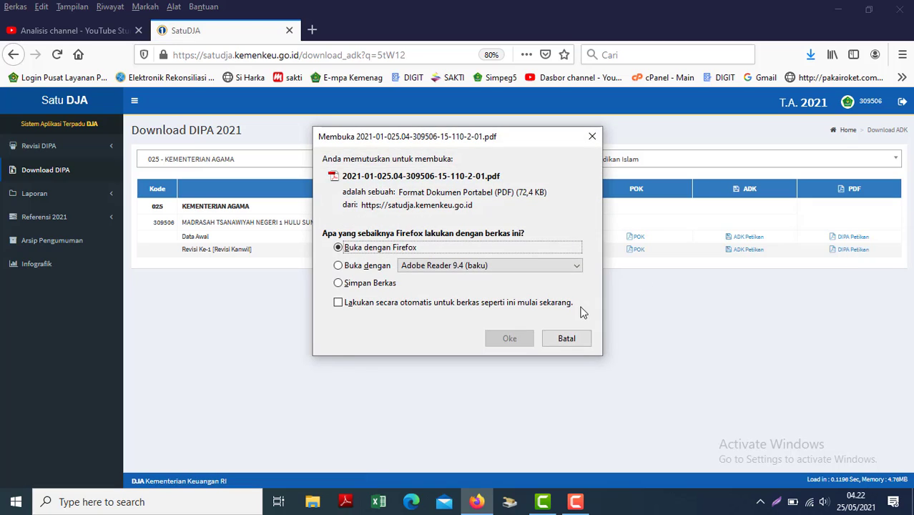
click(357, 283)
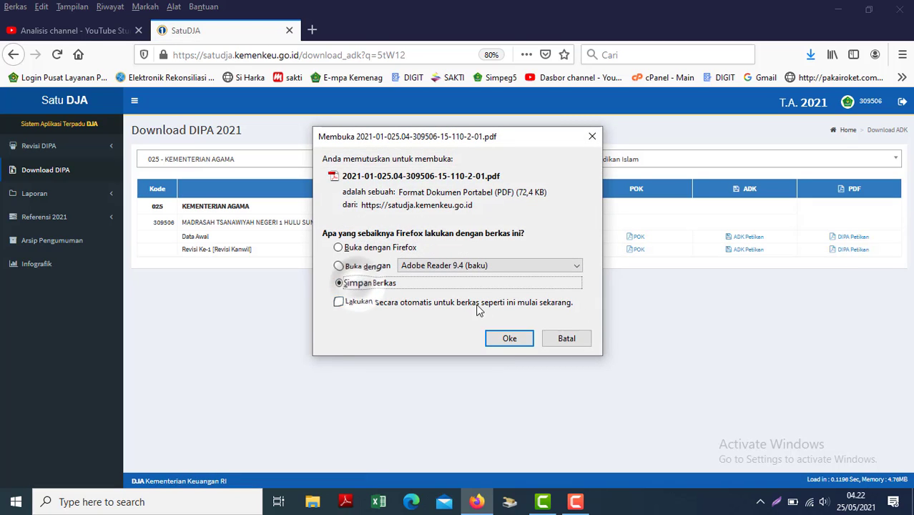
click(522, 343)
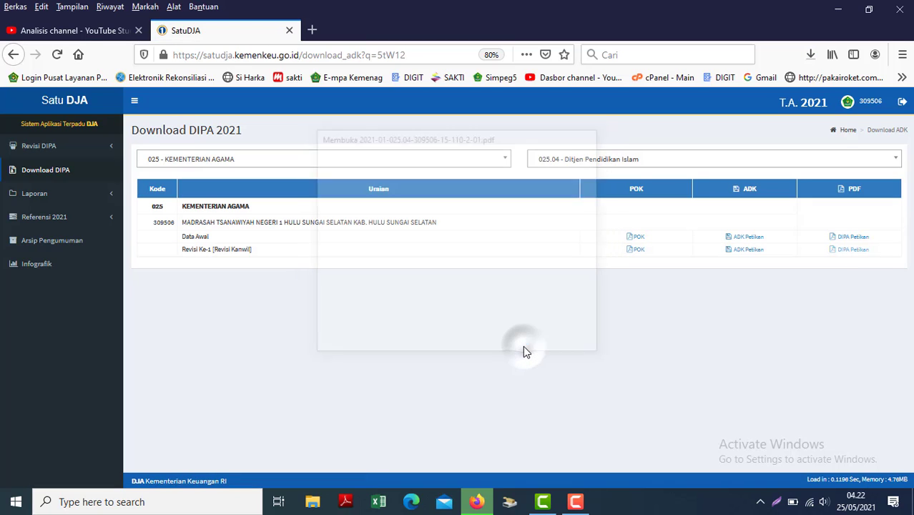
click(811, 58)
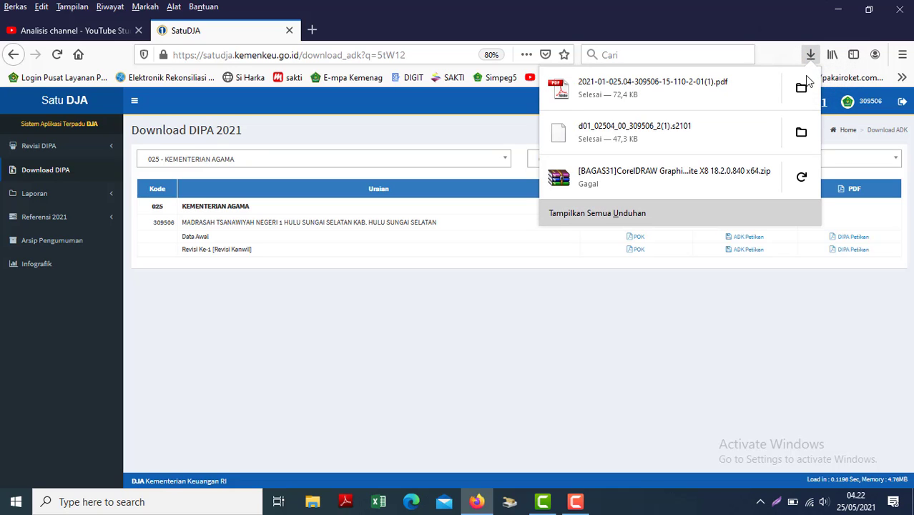
click(801, 88)
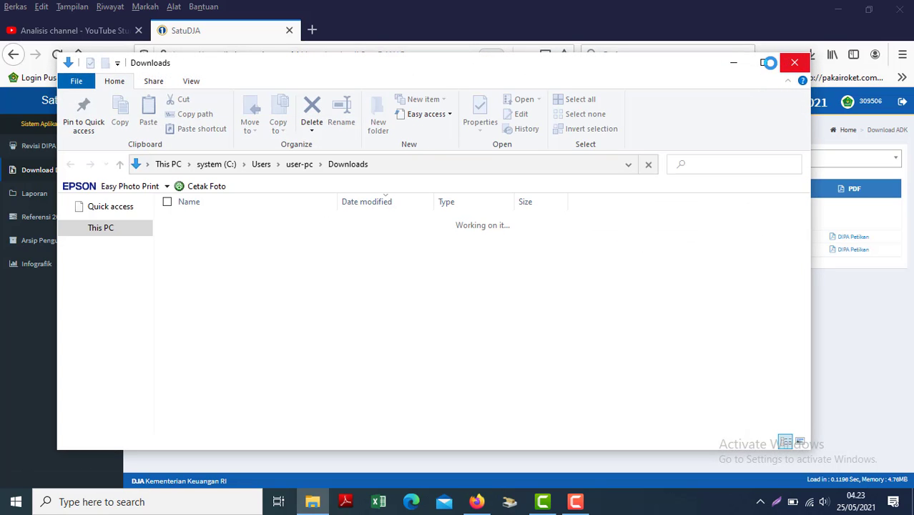
Cut yesterday's DIPA Petikan PDF and .s2101 ADK file from Downloads, then go to DATA (F:).
click(766, 63)
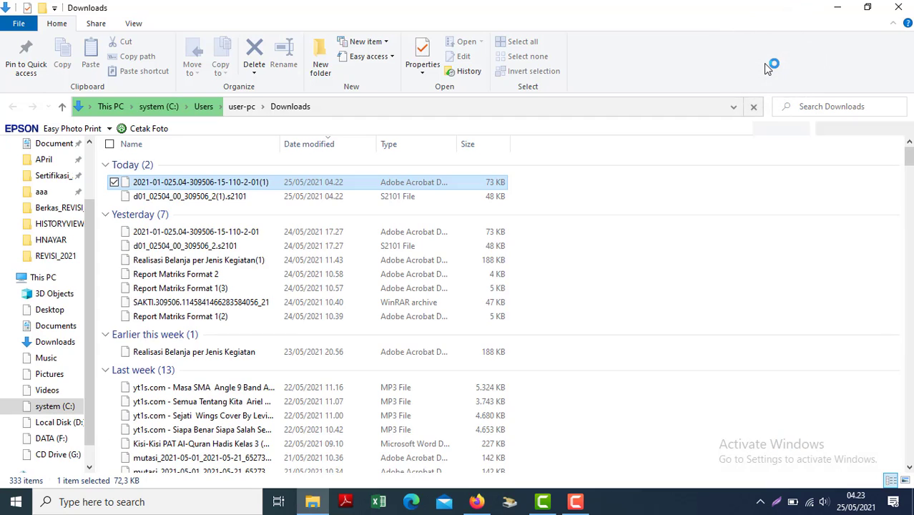
click(186, 232)
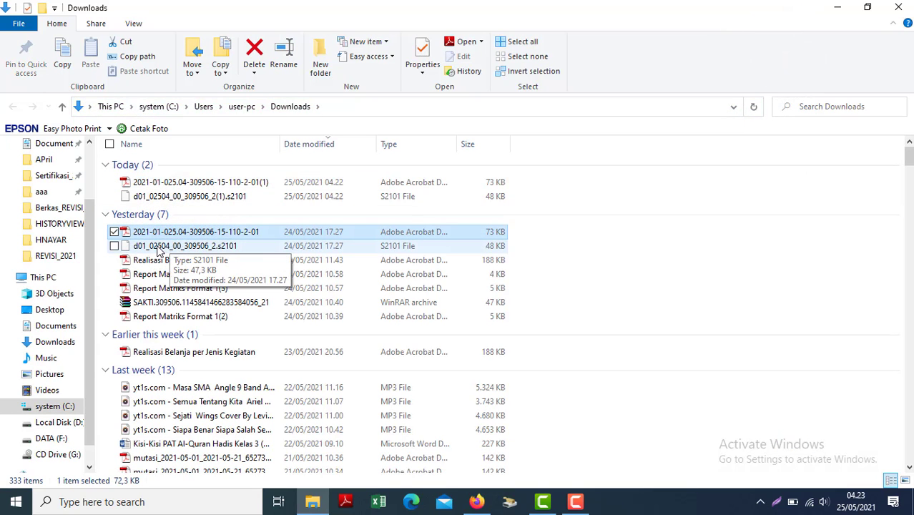
ctrl+click(157, 247)
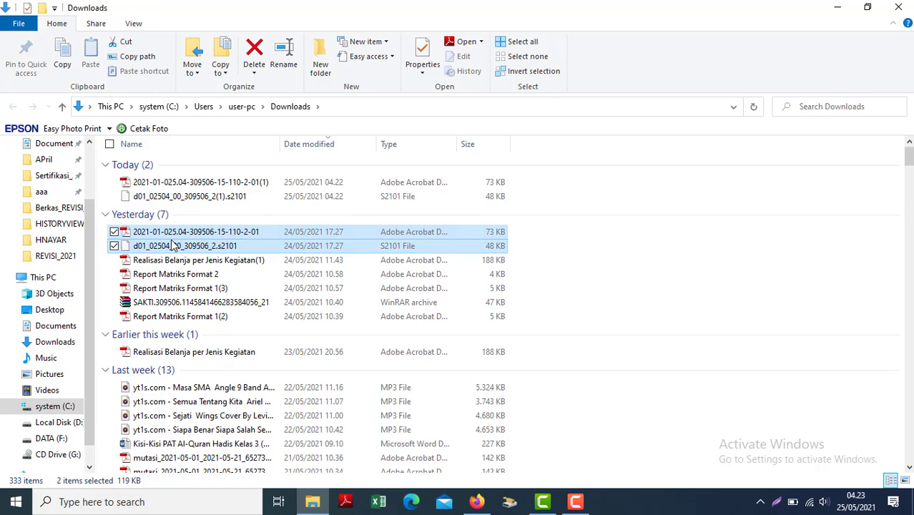
right_click(171, 245)
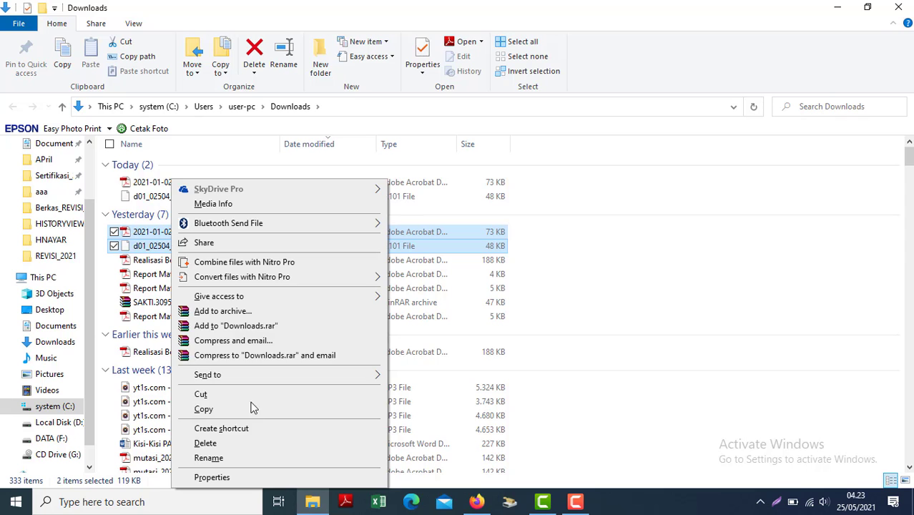
click(199, 395)
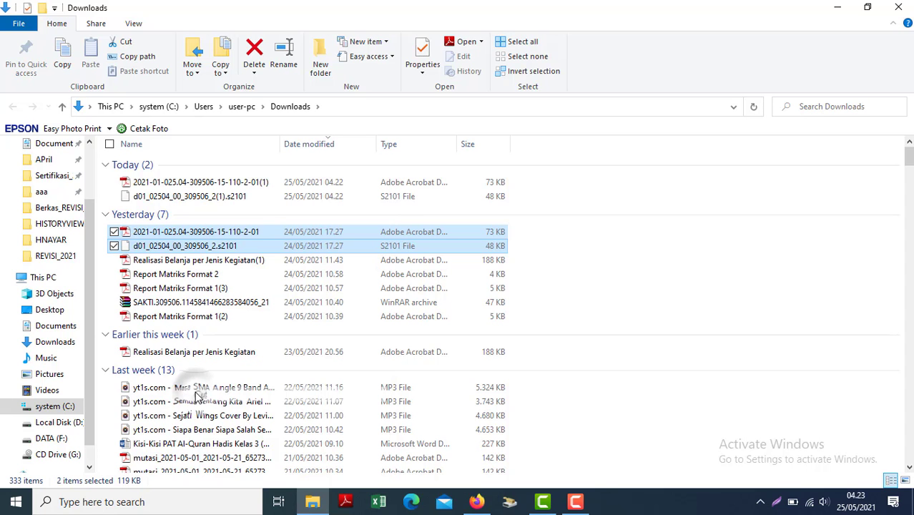
click(54, 437)
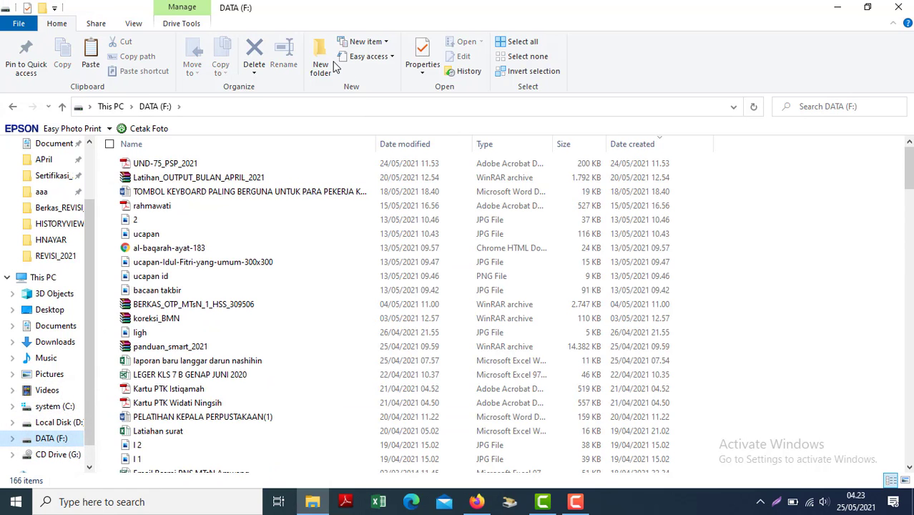
Create a new folder named DIPA_REV_1_2021 on DATA (F:) and open it.
click(321, 65)
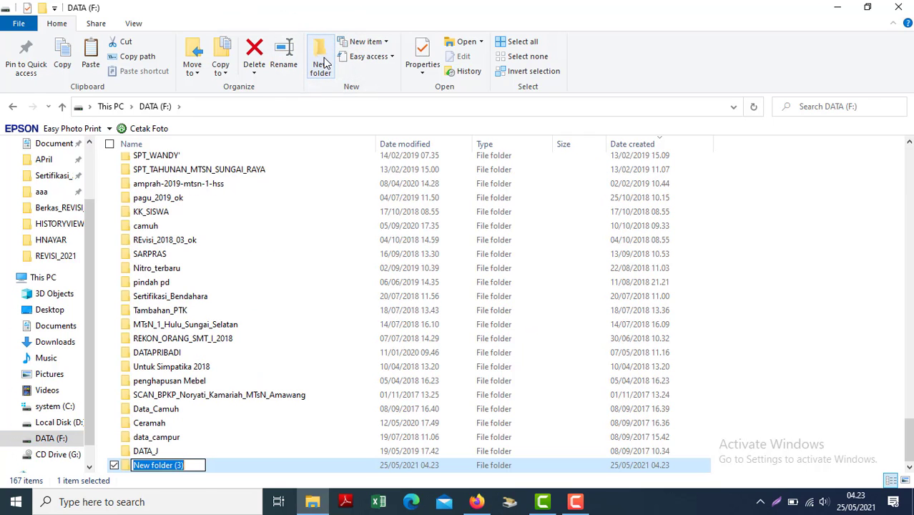
text(DIP)
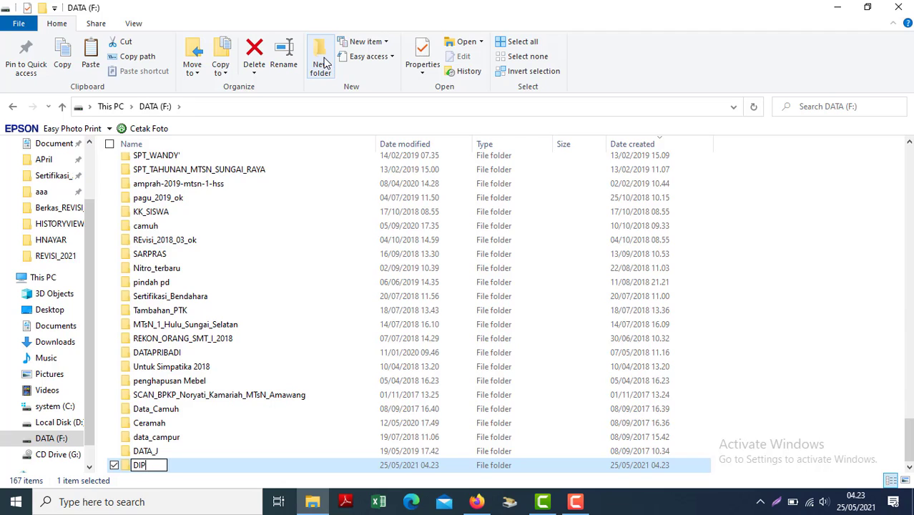
text(A_REB)
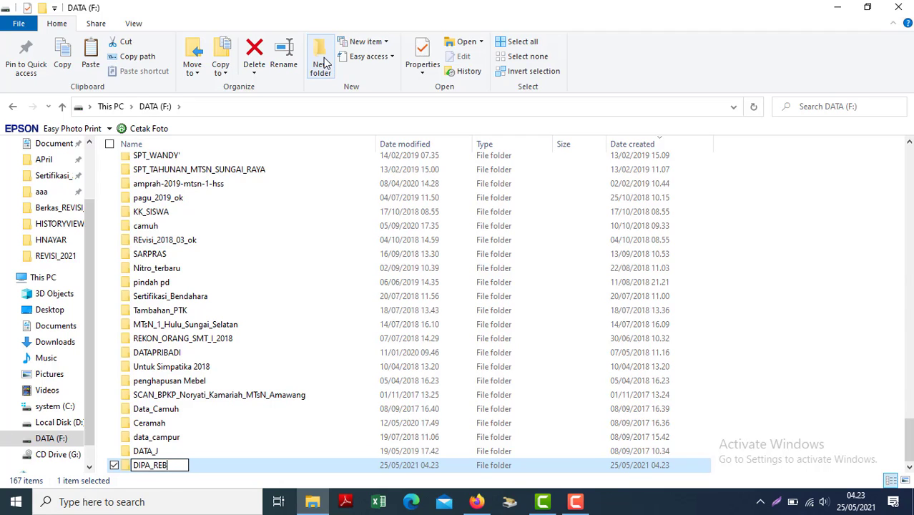
key(BackSpace)
text(V_1_2021)
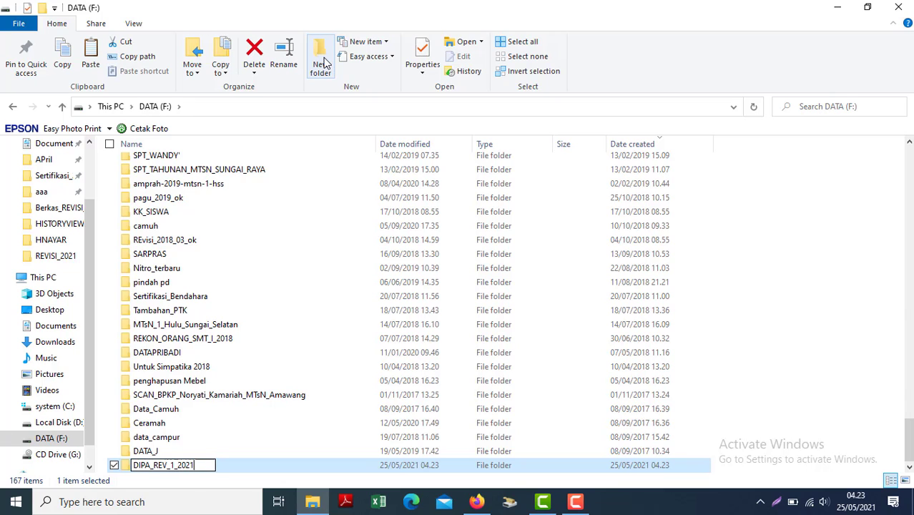
key(Return)
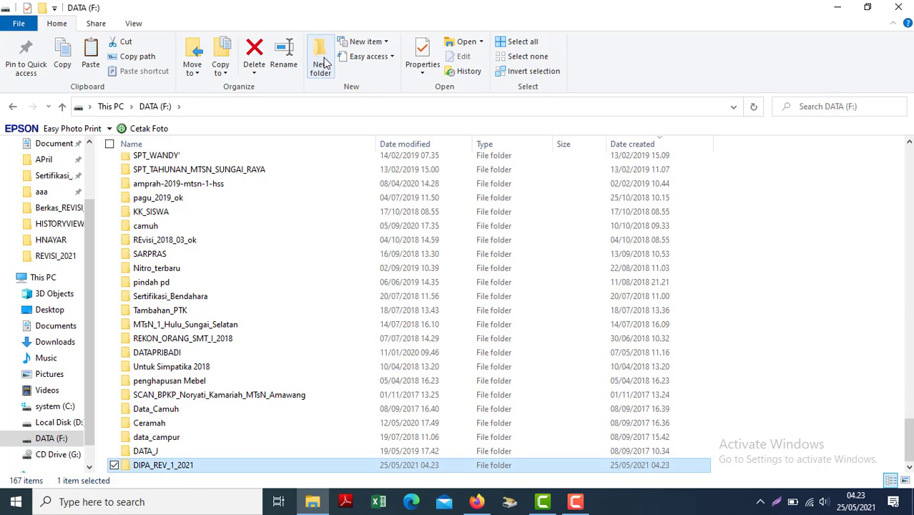
key(Return)
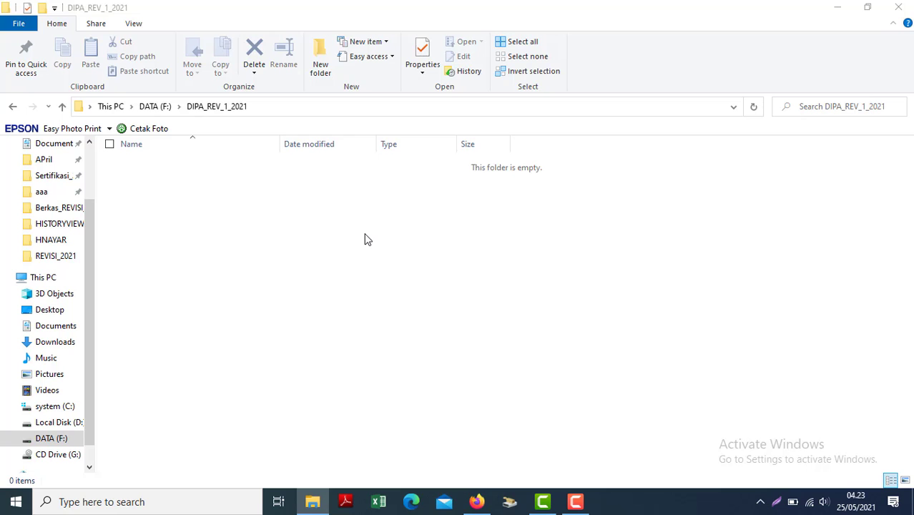
Paste the DIPA PDF and .s2101 ADK file into the folder and open the PDF.
key(ctrl+v)
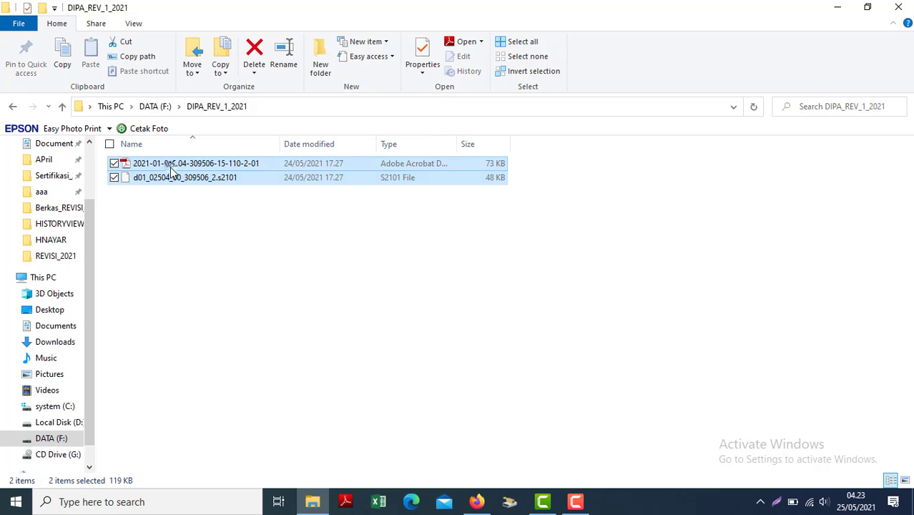
click(169, 165)
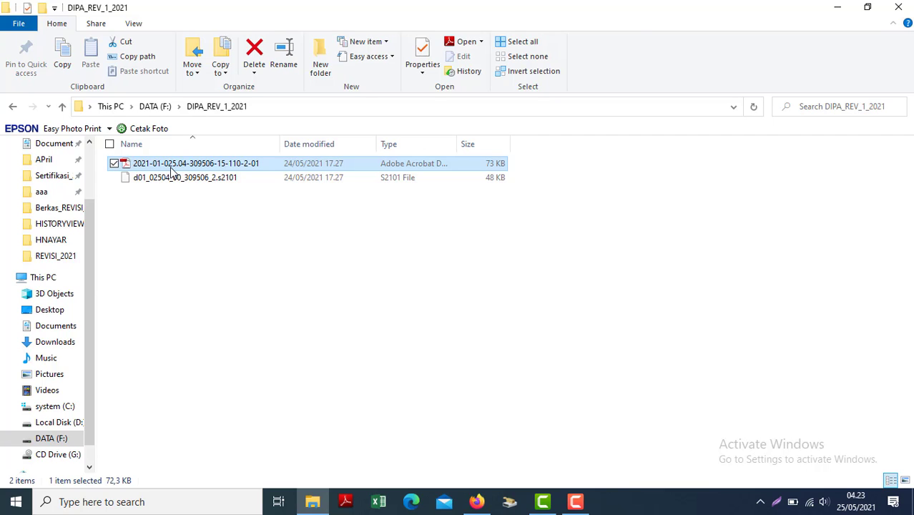
double_click(172, 171)
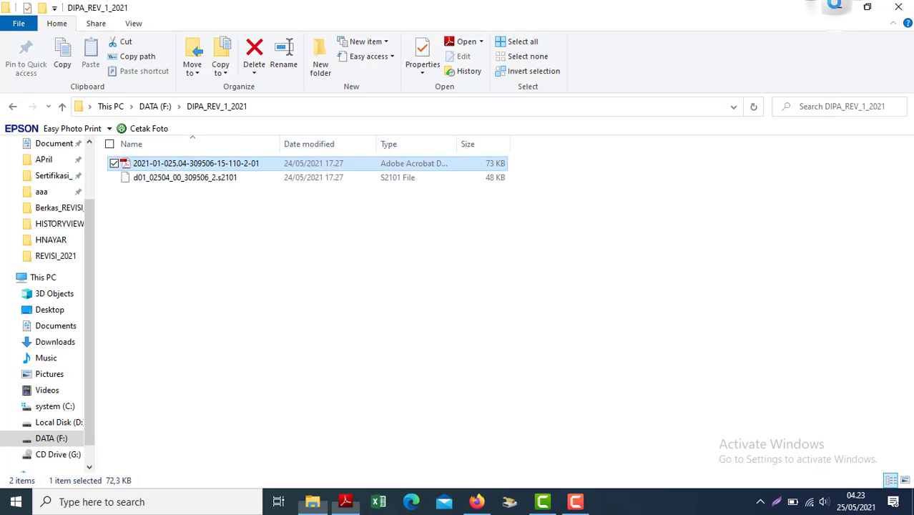
Log out of SatuDJA in Firefox and minimize the browser to reveal the desktop.
click(835, 6)
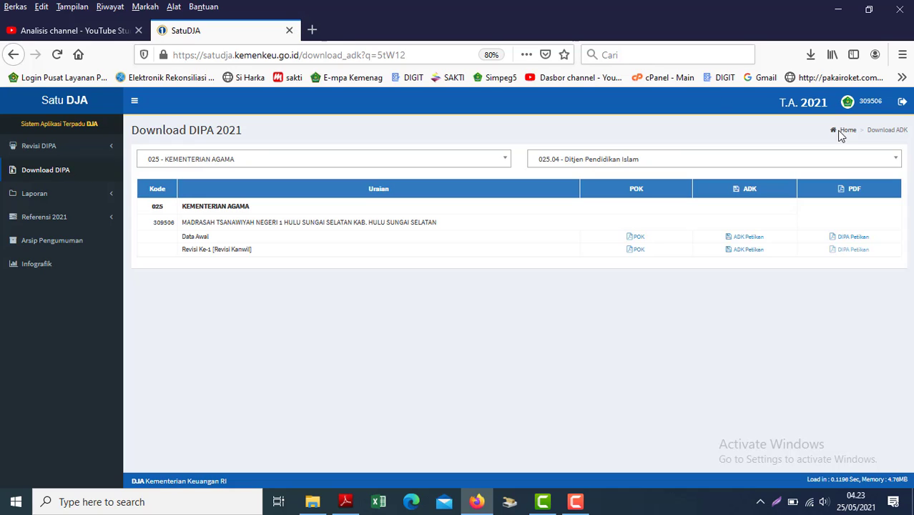
click(899, 103)
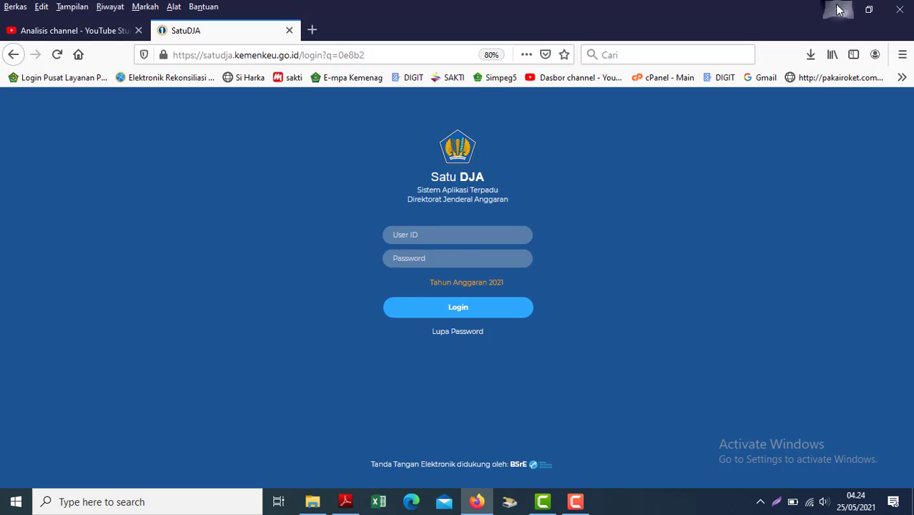
click(839, 10)
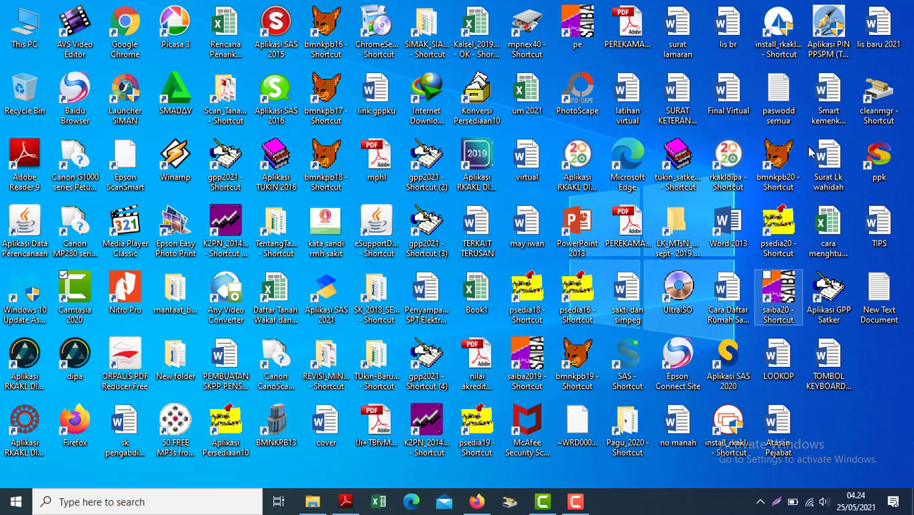
Launch Aplikasi SAS 2021 and log in with the admin user name and its password.
drag(333, 283, 341, 286)
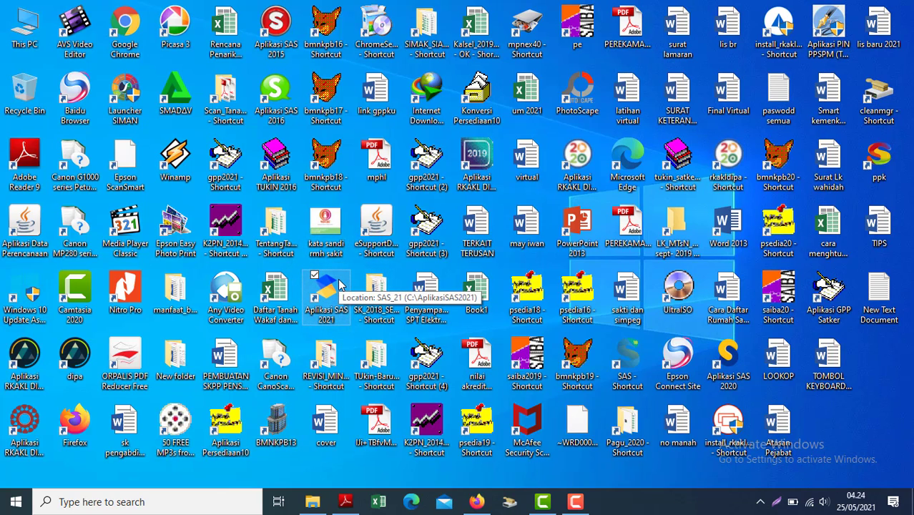
double_click(341, 284)
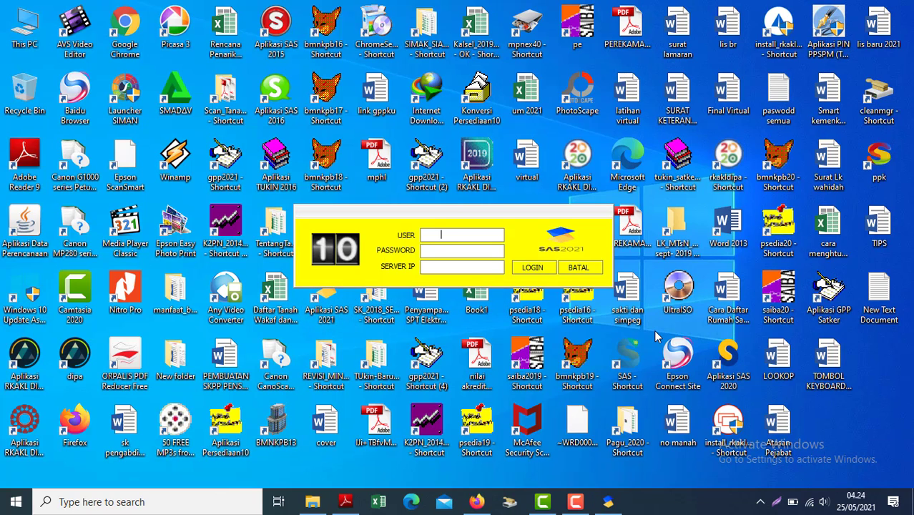
text(admin)
key(Tab)
text(admin)
key(Tab)
click(530, 268)
Enter the admin module and look through the Pagu and Utility backup menus.
click(529, 269)
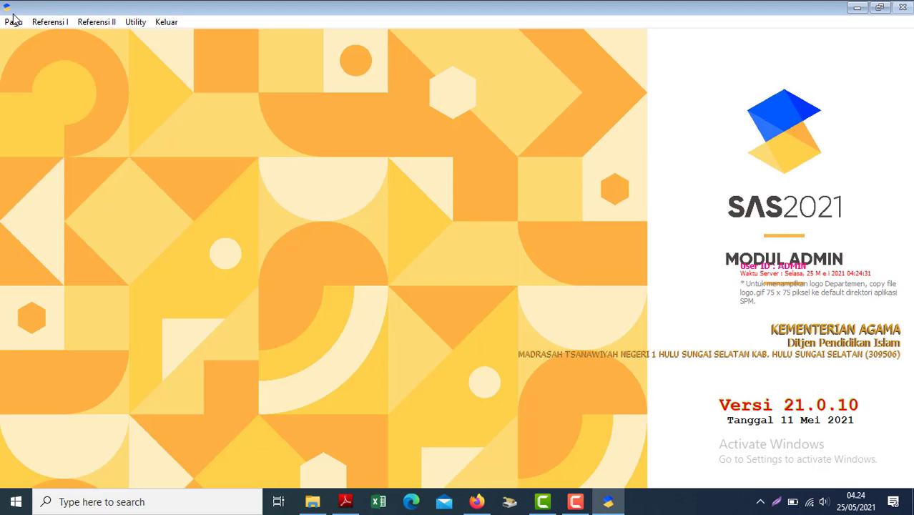
click(14, 23)
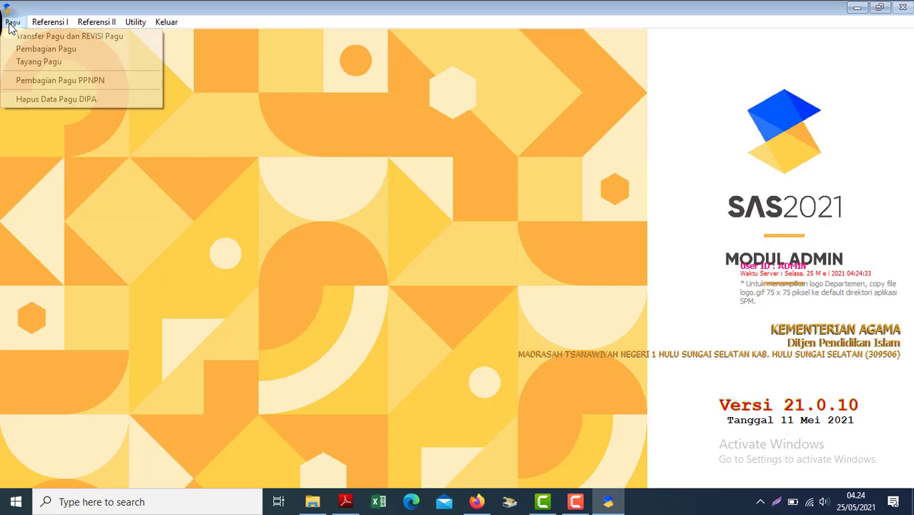
key(Escape)
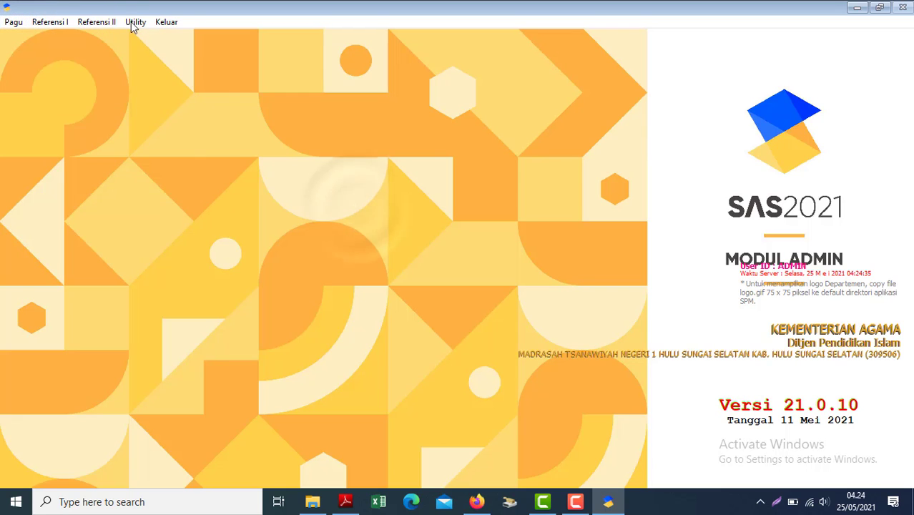
click(131, 23)
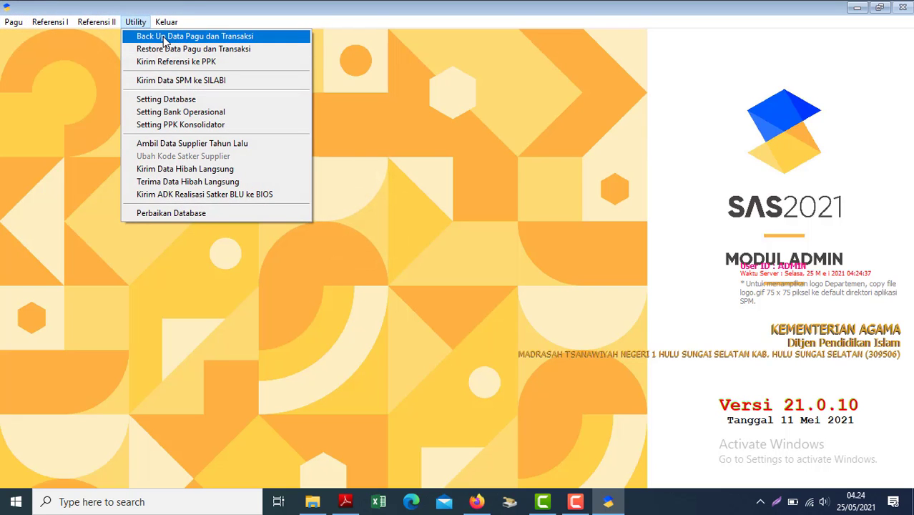
click(150, 36)
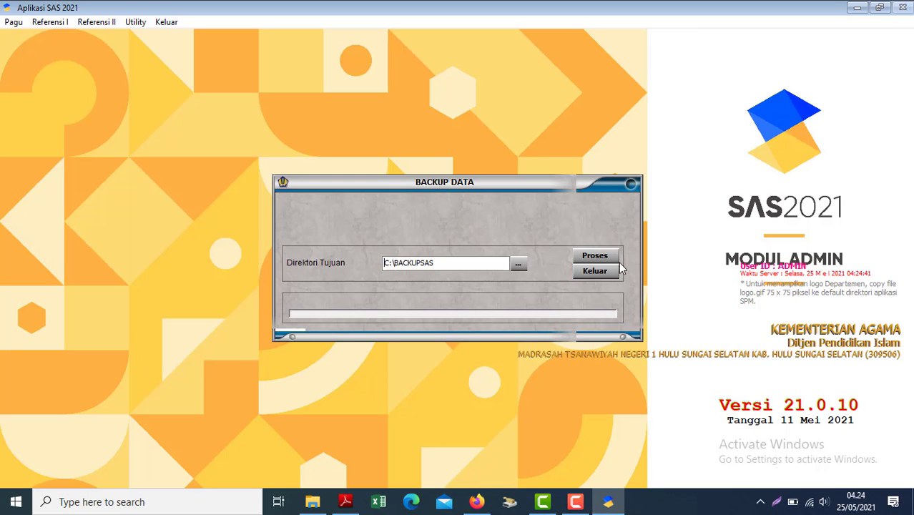
click(597, 270)
Run Back Up Data Pagu dan Transaksi to C:\BACKUPSAS and bring up the DIPA PDF.
click(138, 22)
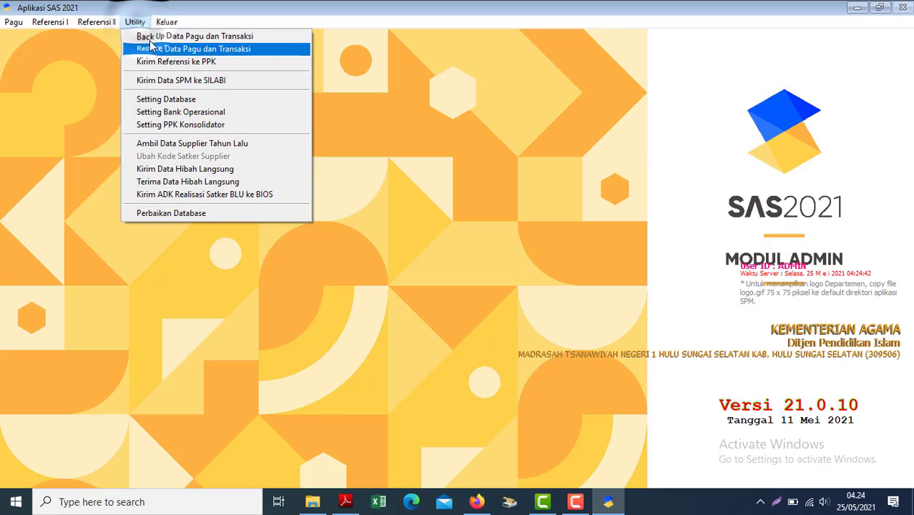
click(148, 39)
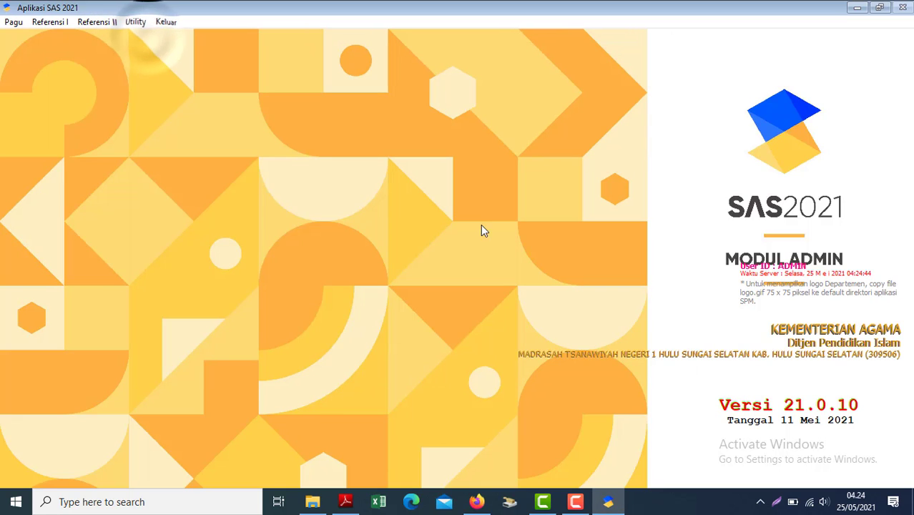
click(594, 258)
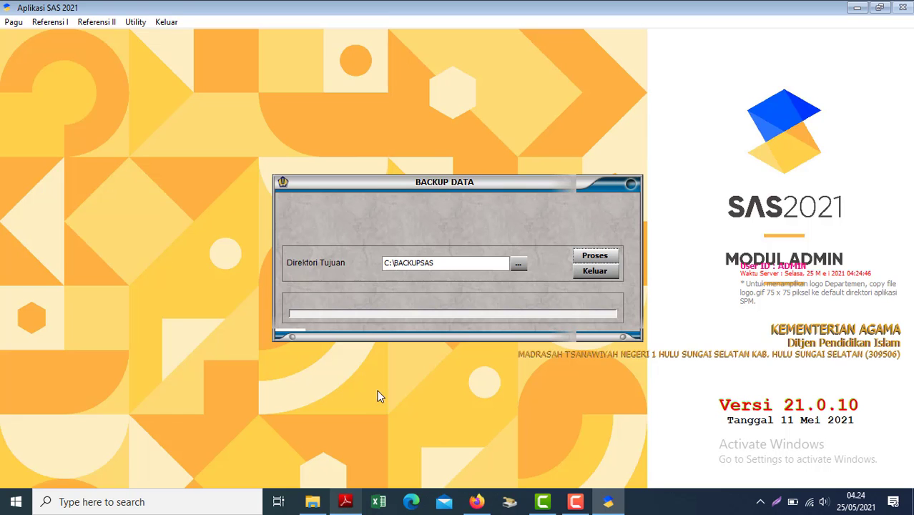
click(350, 505)
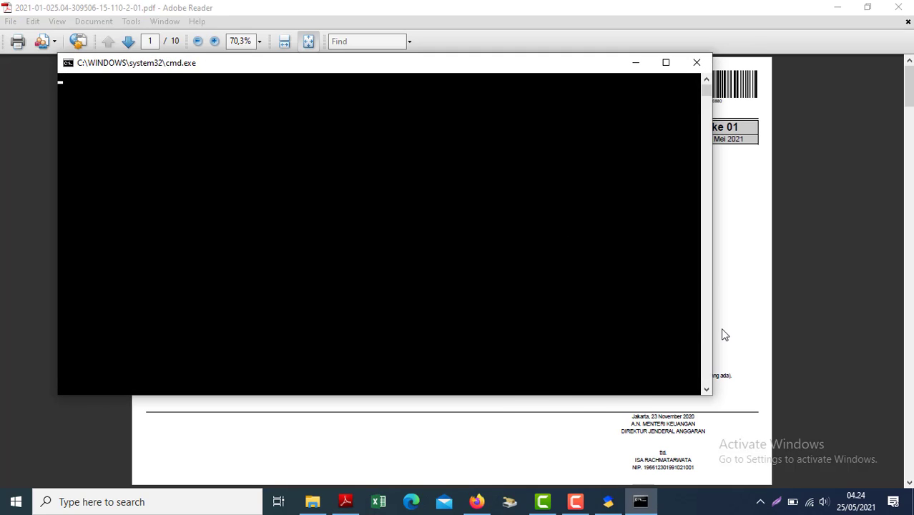
Fit the Revisi ke 01 DIPA PDF to width, read to page 2, then return to SAS.
click(722, 334)
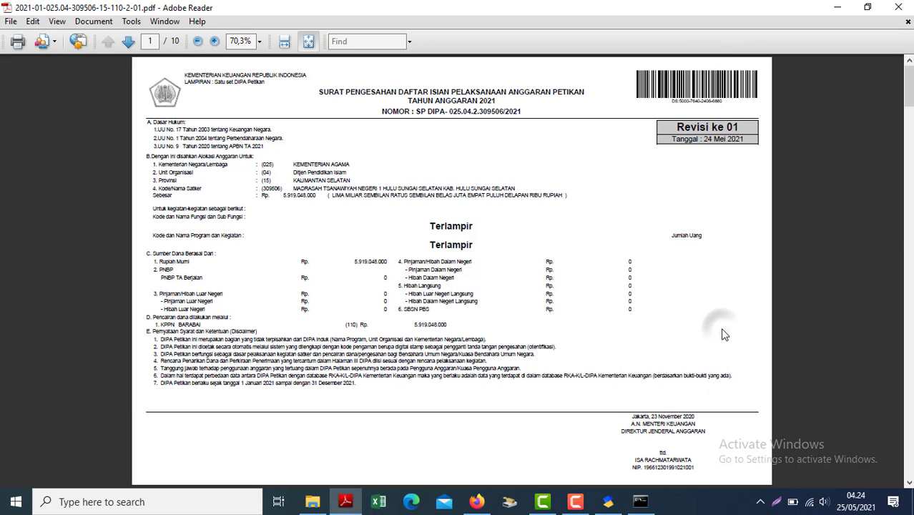
key(ctrl+2)
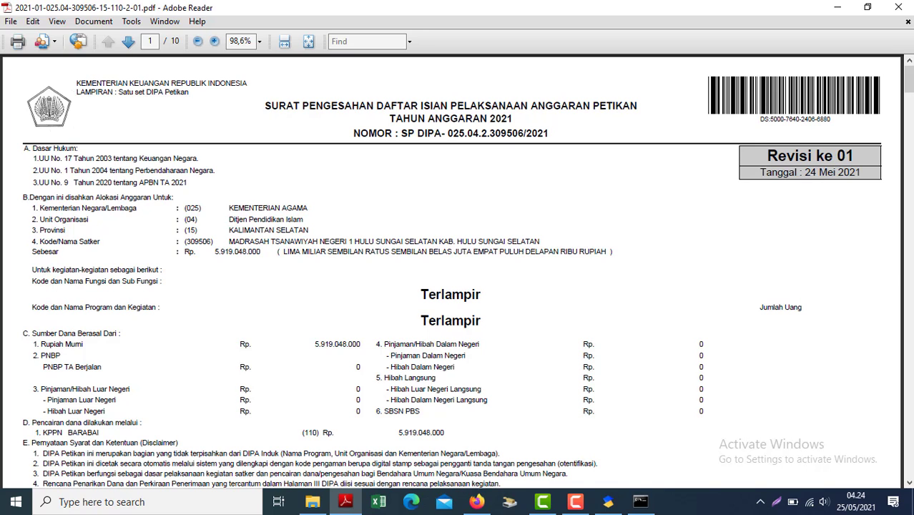
scroll(897, 269, down, 10)
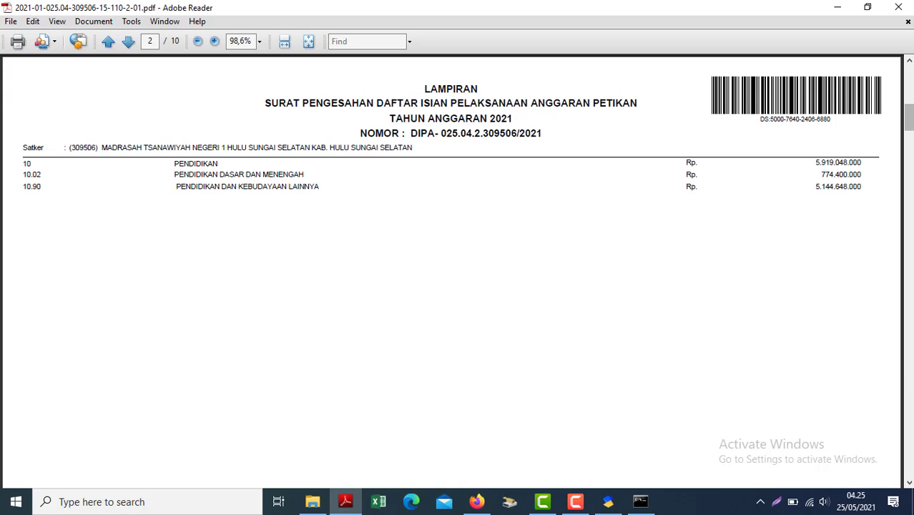
click(609, 500)
click(608, 500)
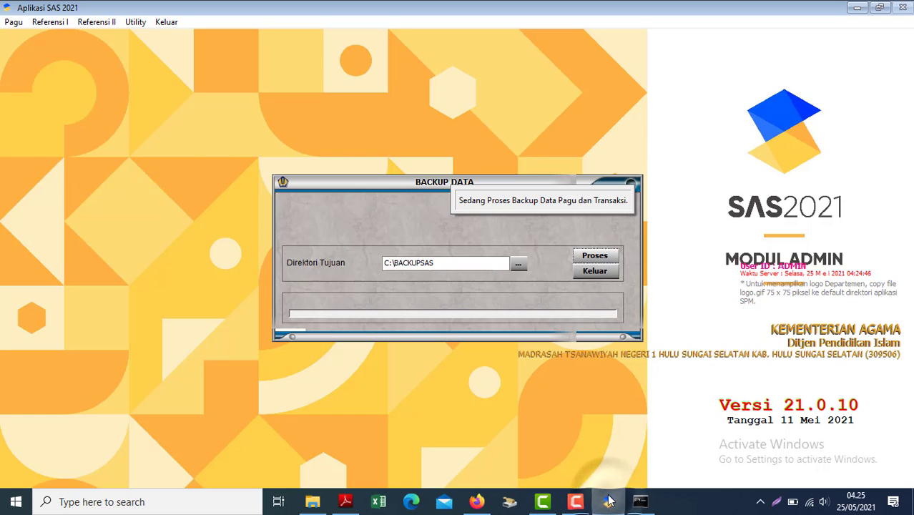
click(608, 500)
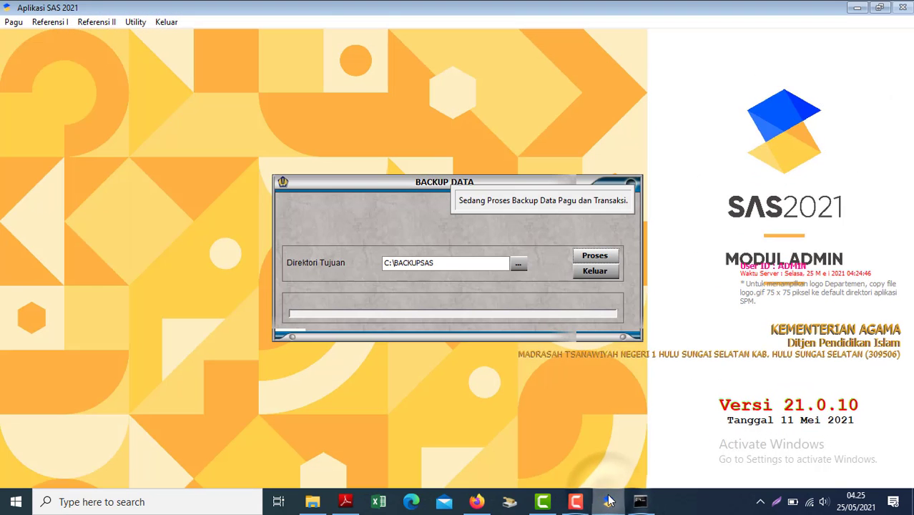
click(608, 499)
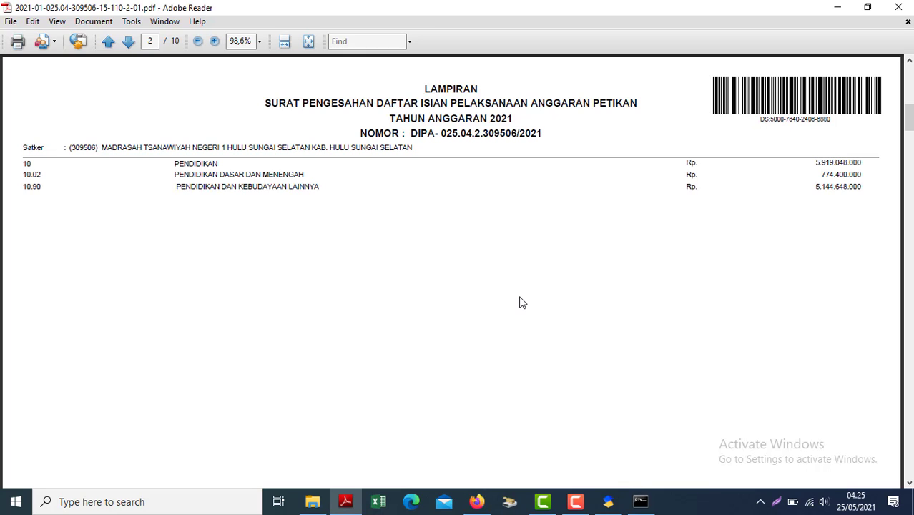
click(640, 501)
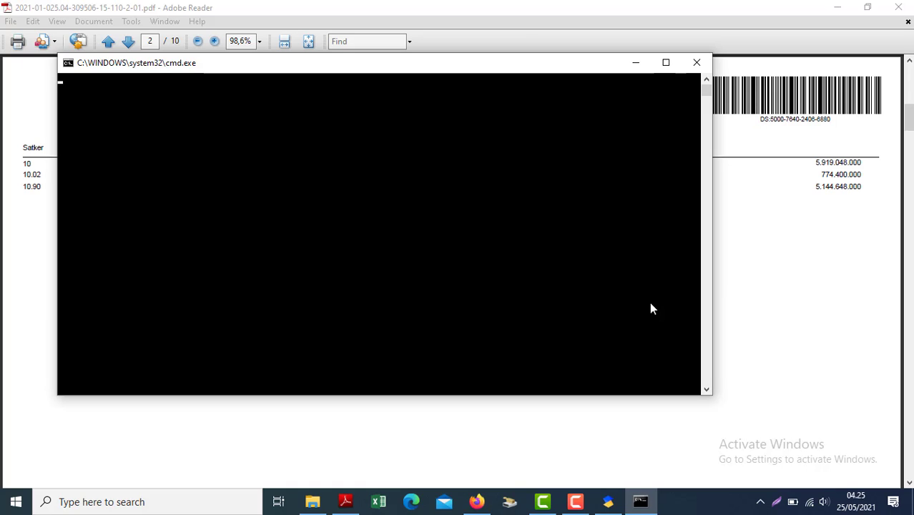
click(608, 501)
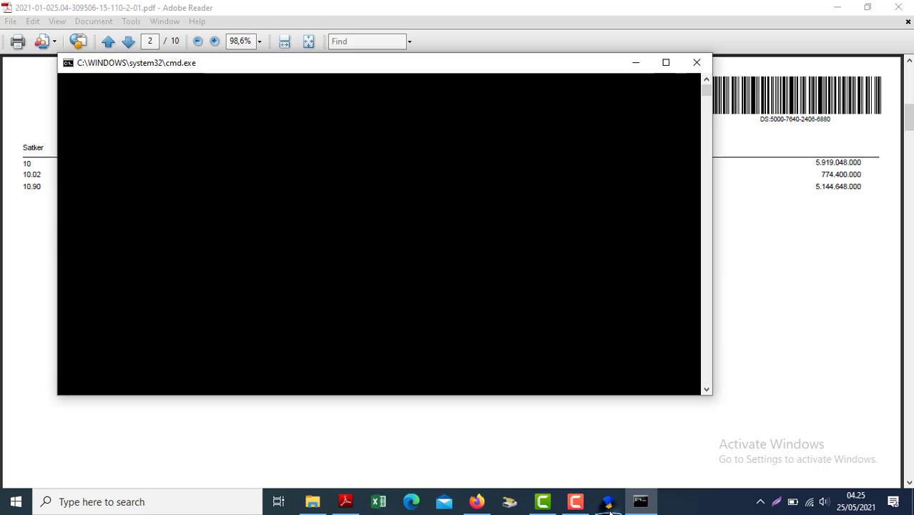